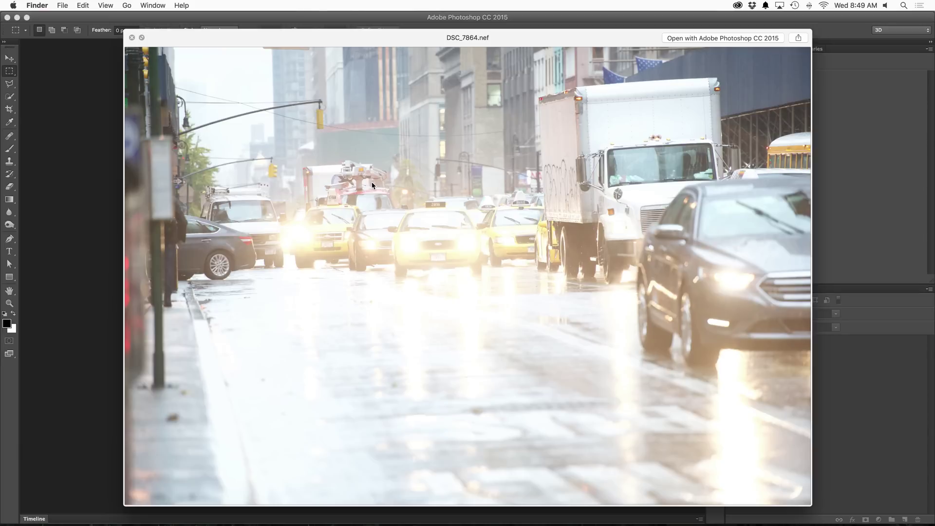
Step: Open DSC_7864.nef in Camera Raw and switch it to full-screen view
{"action": "key", "text": "space"}
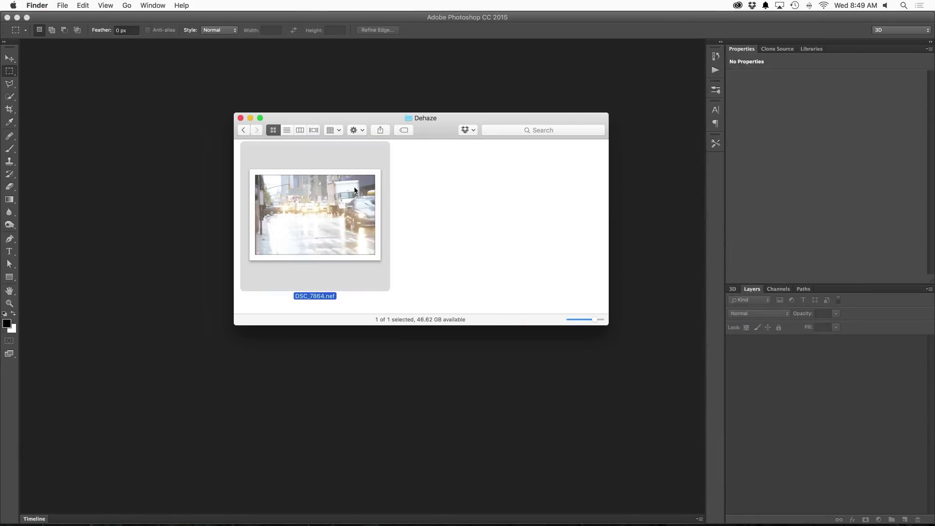
{"action": "left_click_drag", "start_coordinate": [355, 194], "coordinate": [170, 148]}
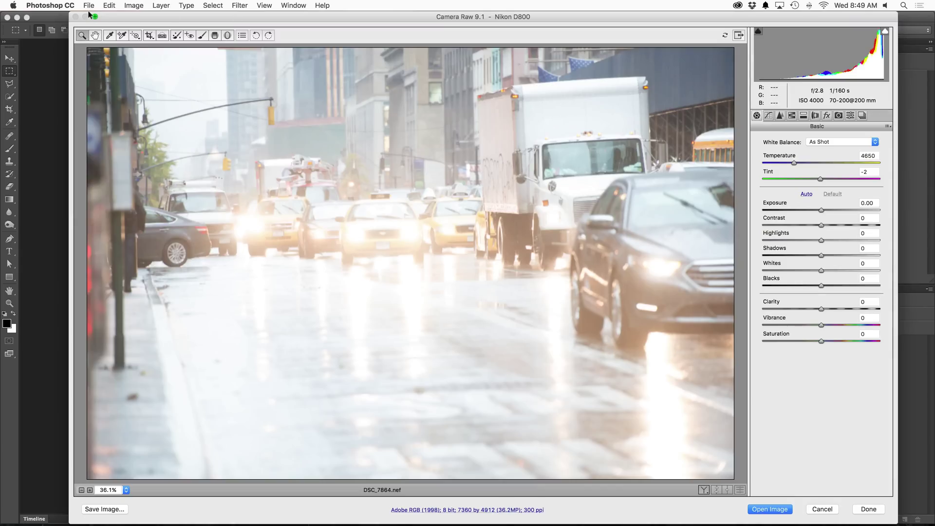
{"action": "key", "text": "f"}
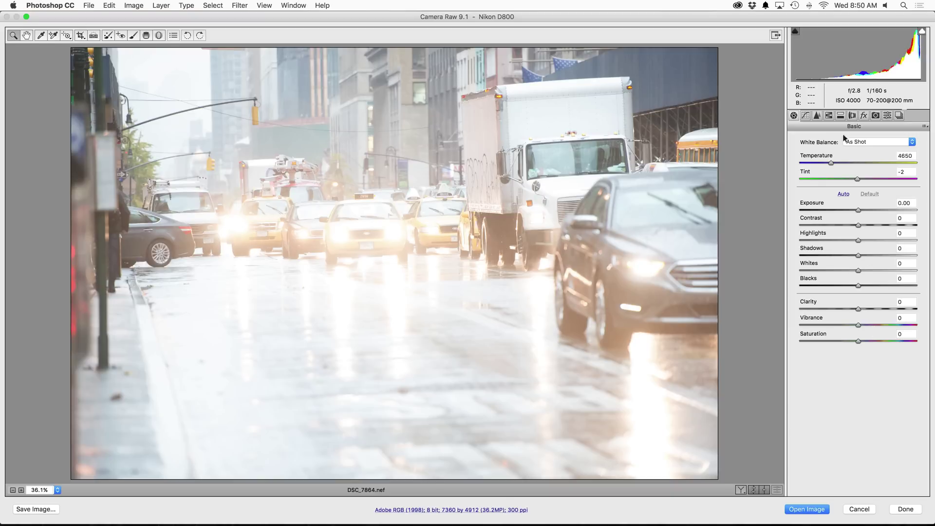
Step: Enable lens profile corrections and apply Auto Upright perspective levelling
{"action": "left_click", "coordinate": [851, 116]}
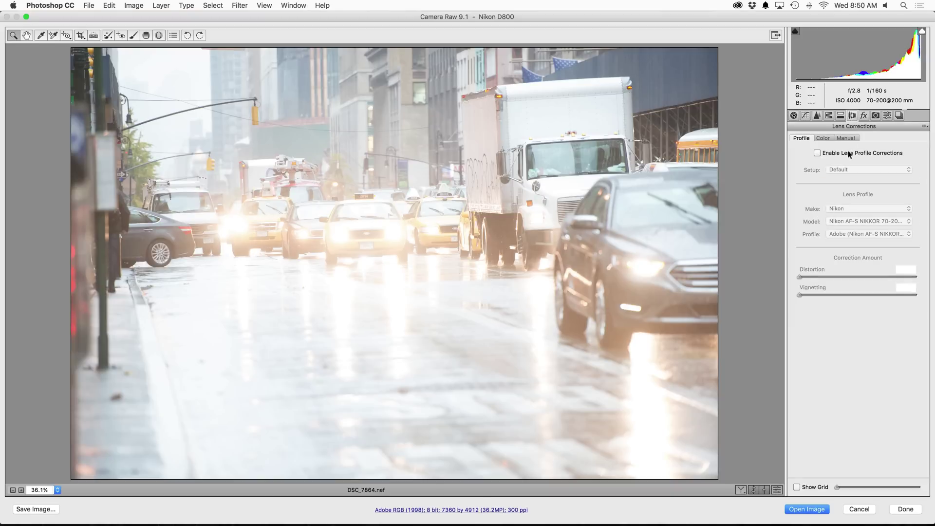
{"action": "left_click", "coordinate": [817, 153]}
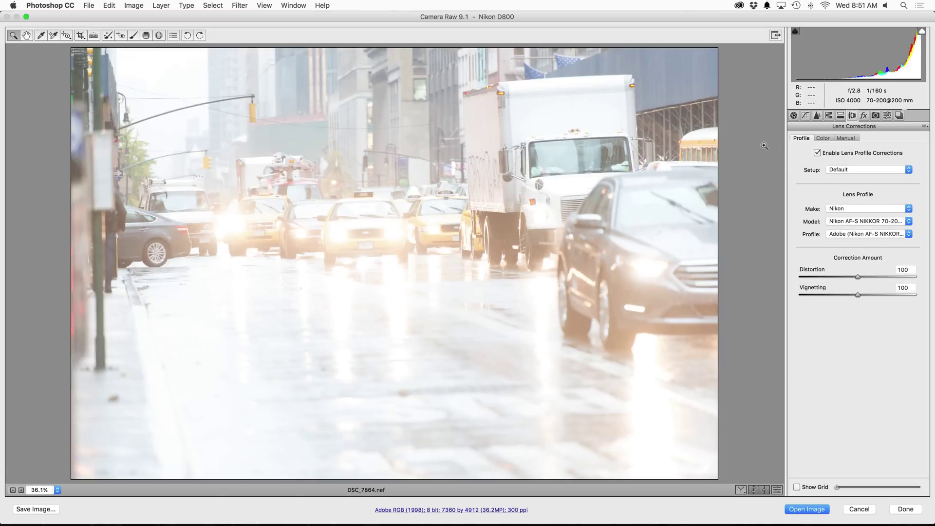
{"action": "left_click", "coordinate": [846, 138]}
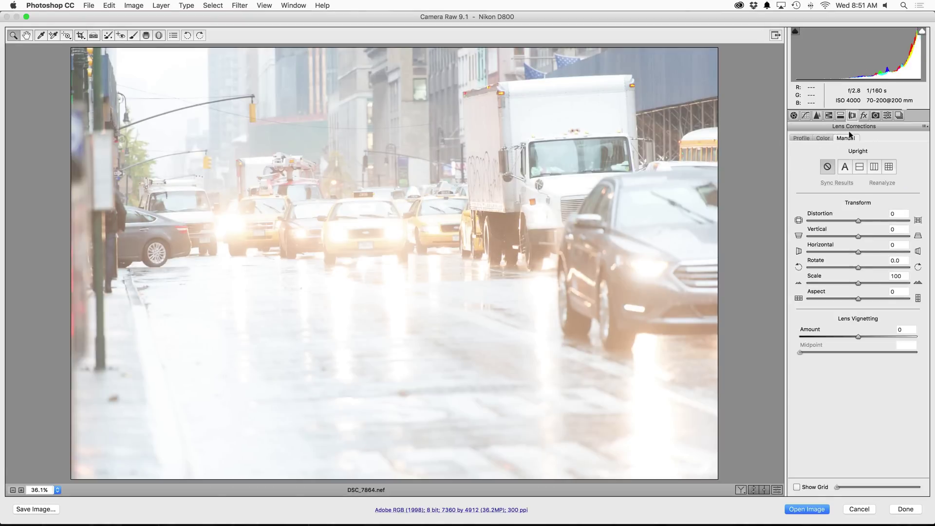
{"action": "left_click", "coordinate": [844, 167]}
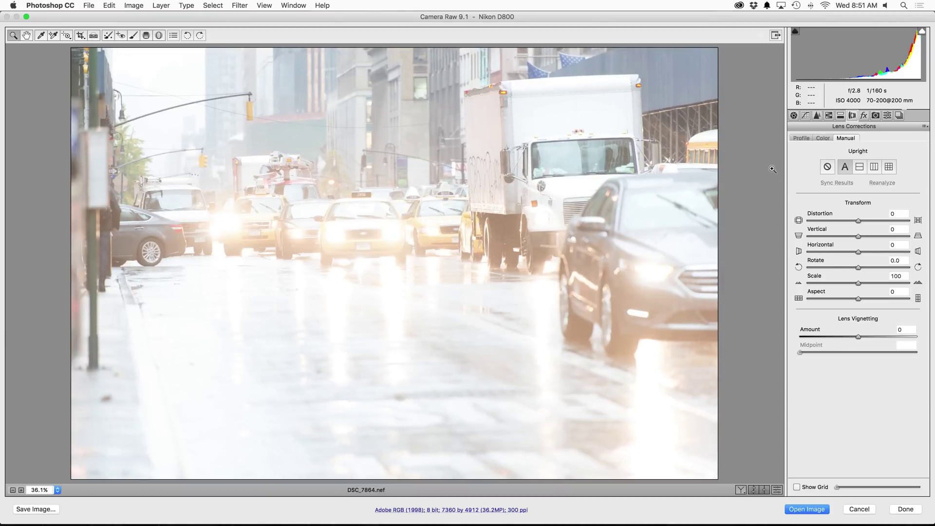
Step: In Effects, preview negative Dehaze, reset it to 0, then raise Dehaze to +100
{"action": "left_click", "coordinate": [863, 115]}
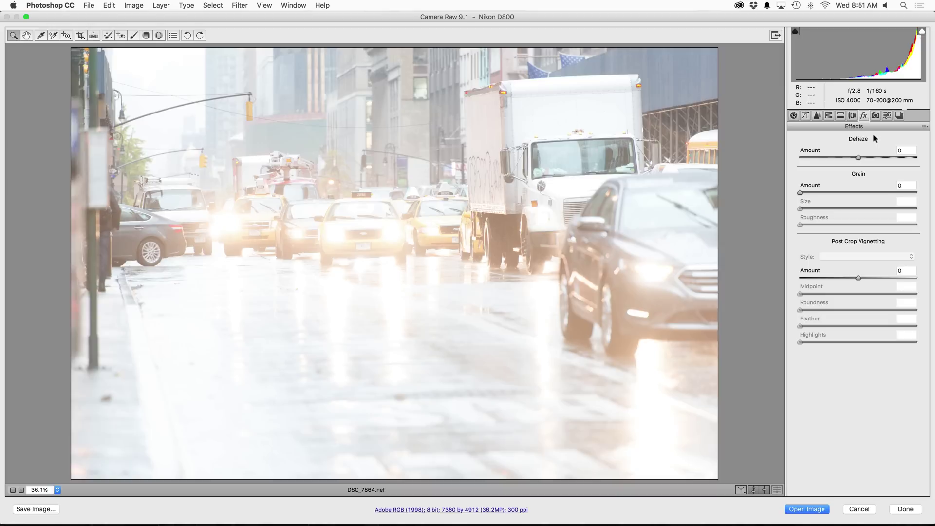
{"action": "left_click_drag", "start_coordinate": [855, 157], "coordinate": [842, 157]}
{"action": "double_click", "coordinate": [842, 157]}
{"action": "left_click_drag", "start_coordinate": [857, 156], "coordinate": [923, 157]}
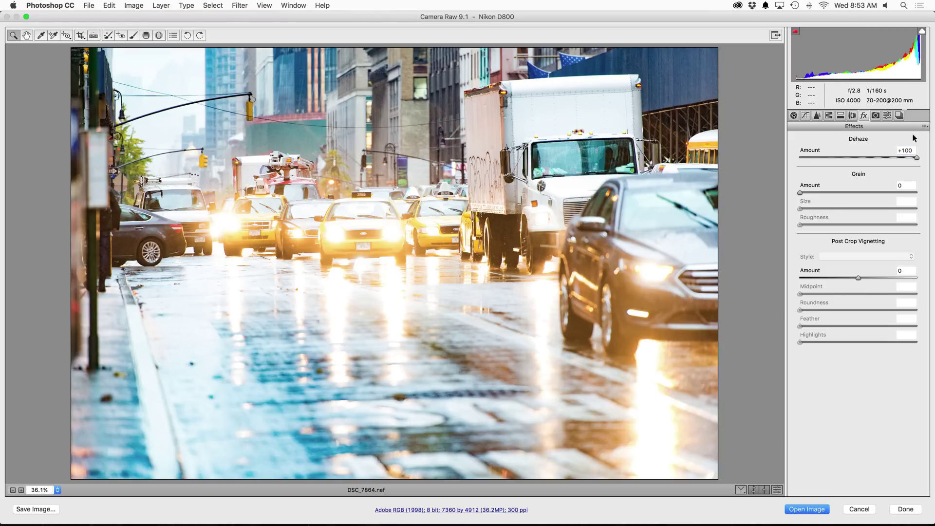
Step: In the Basic panel set Exposure -0.85, Contrast +10 and Clarity +13
{"action": "left_click", "coordinate": [793, 115]}
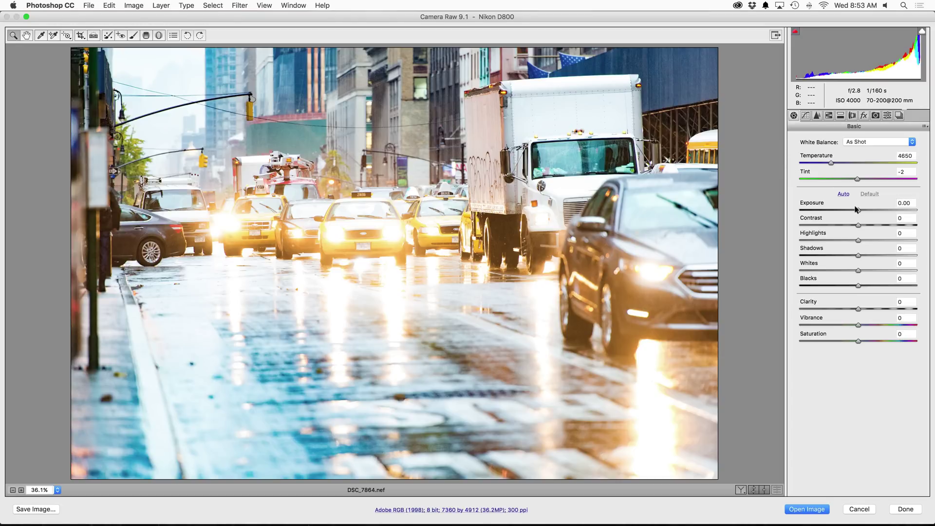
{"action": "left_click_drag", "start_coordinate": [857, 209], "coordinate": [848, 210]}
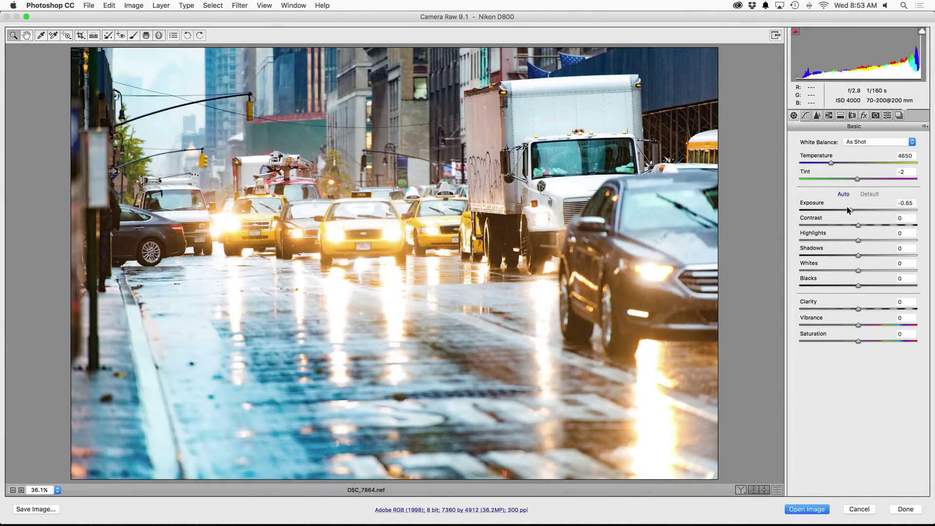
{"action": "left_click_drag", "start_coordinate": [856, 225], "coordinate": [868, 254]}
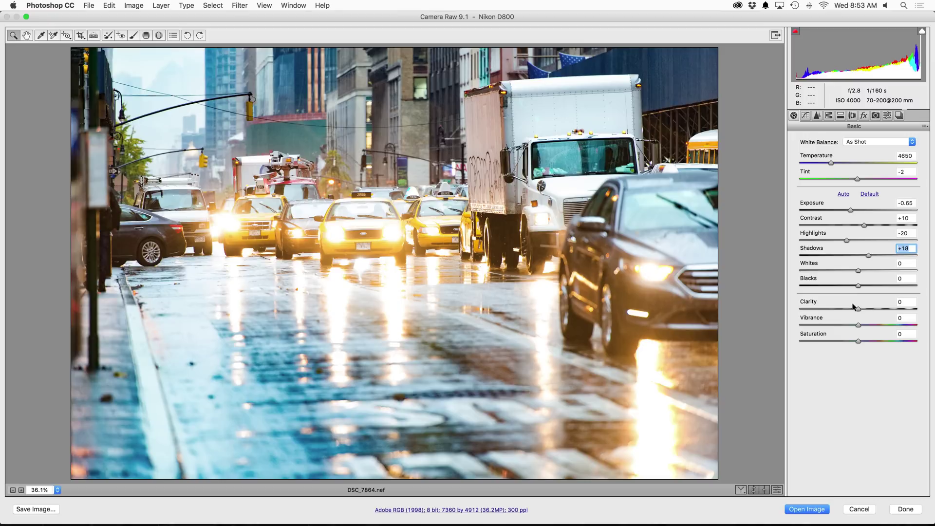
{"action": "mouse_move", "coordinate": [857, 309]}
{"action": "left_mouse_down"}
{"action": "mouse_move", "coordinate": [866, 308]}
{"action": "mouse_move", "coordinate": [865, 323]}
{"action": "left_mouse_up"}
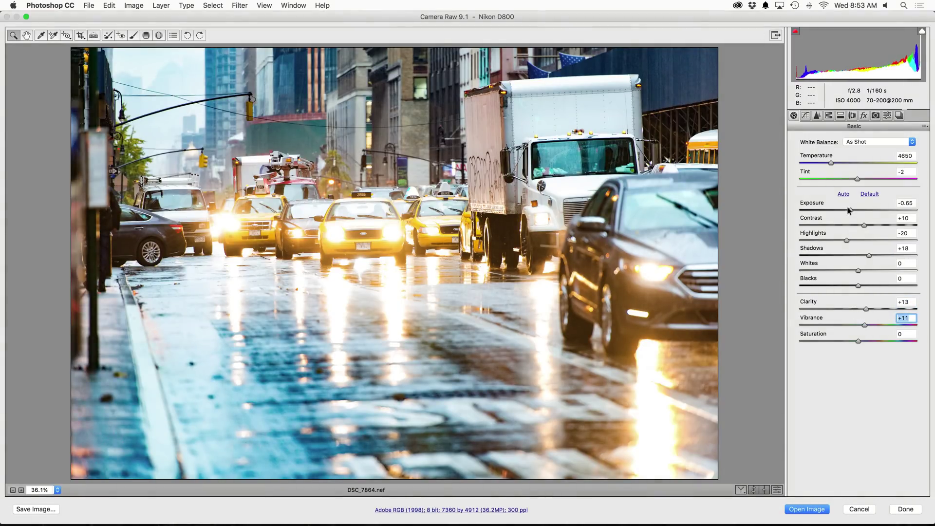
{"action": "left_click_drag", "start_coordinate": [848, 210], "coordinate": [847, 208]}
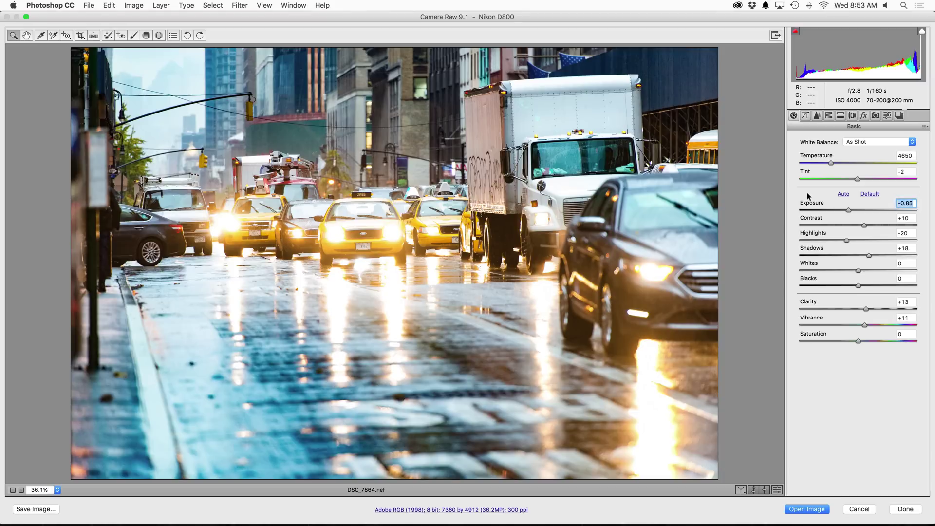
Step: Set Luminance noise reduction to 32 and compare the original against the clear, vivid edit
{"action": "left_click", "coordinate": [817, 116]}
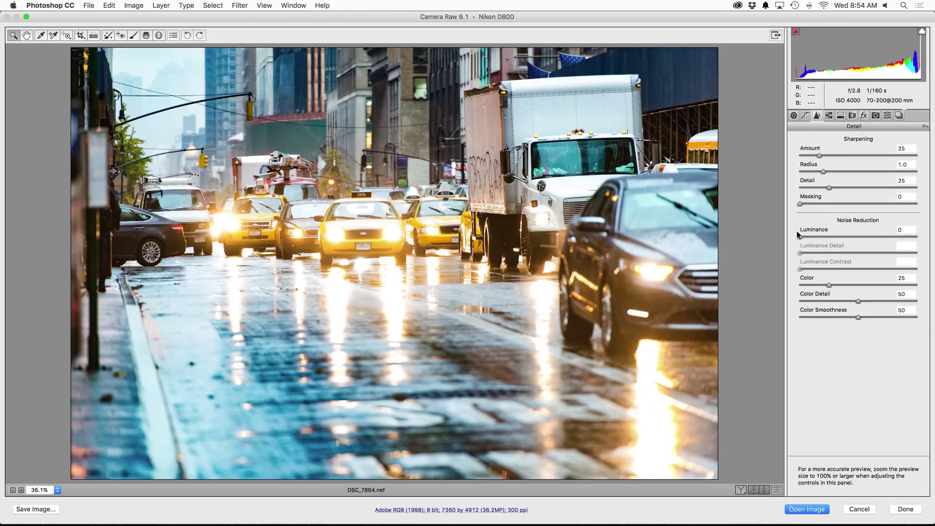
{"action": "left_click_drag", "start_coordinate": [799, 235], "coordinate": [836, 234]}
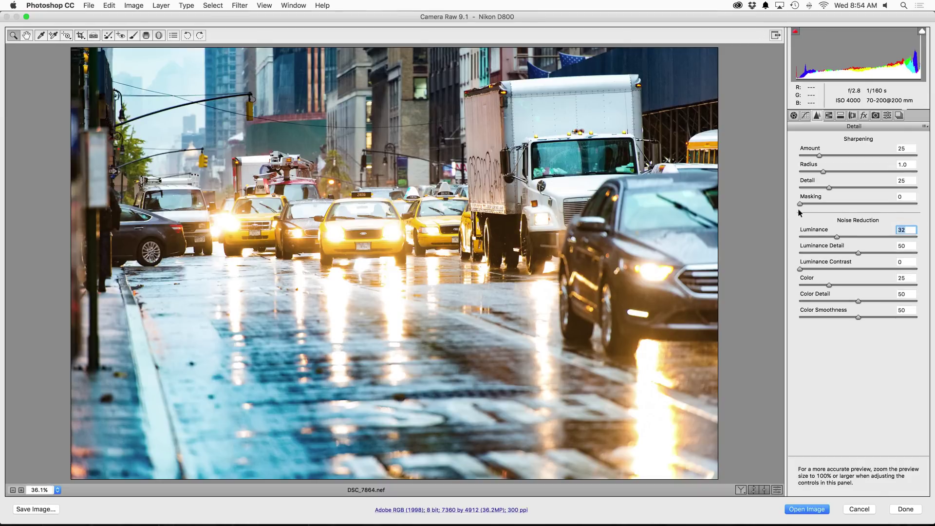
{"action": "type", "text": "0"}
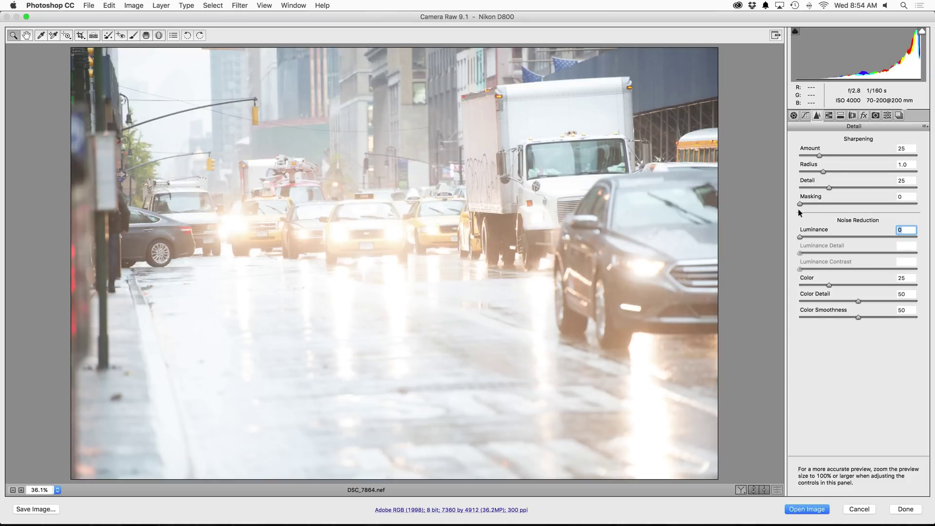
{"action": "key", "text": "super+z"}
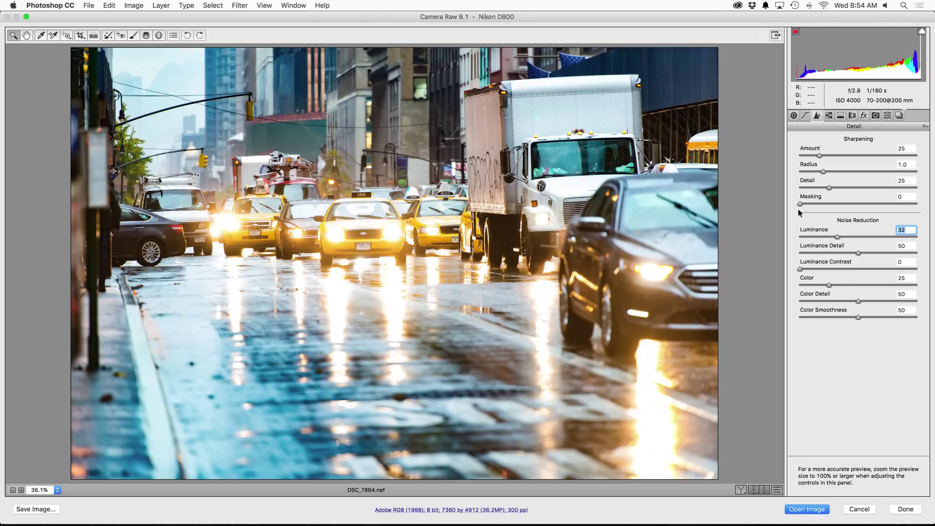
{"action": "type", "text": "0"}
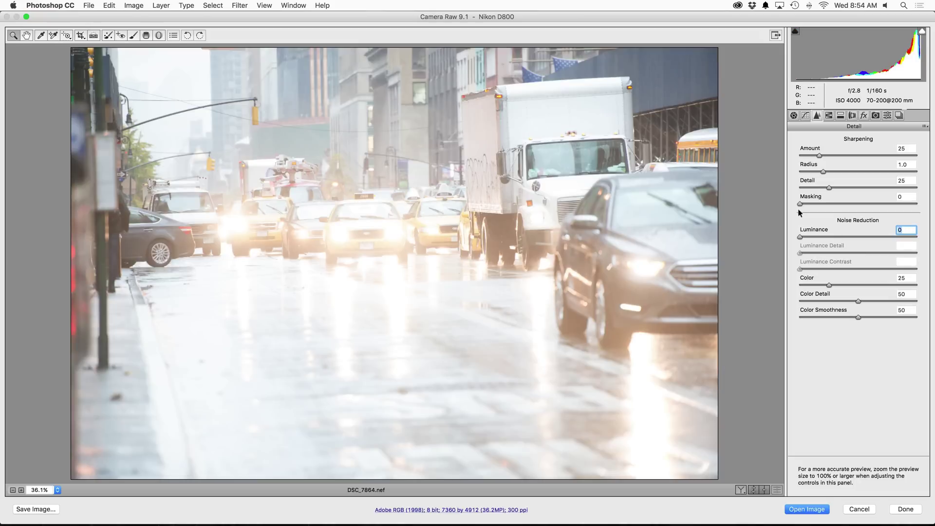
{"action": "key", "text": "super+z"}
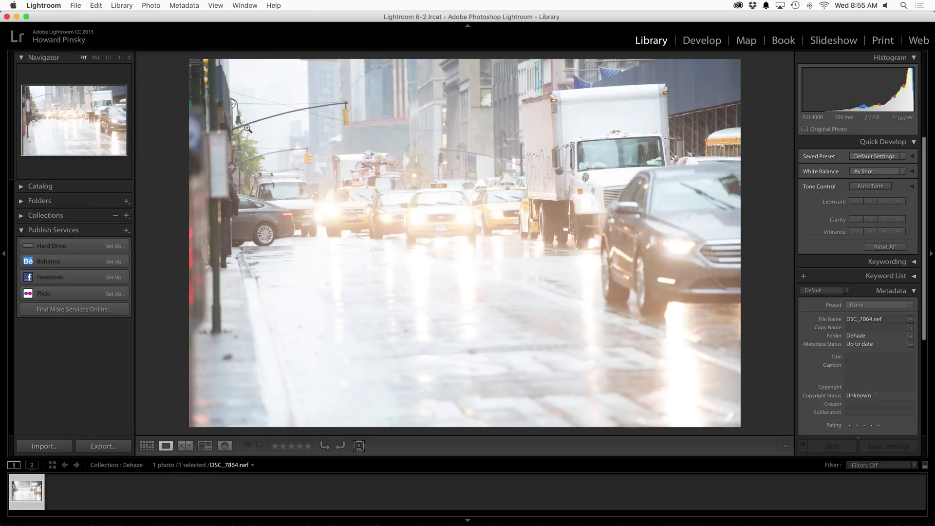
Step: Open the photo in Lightroom's Develop module with lens profile corrections and Auto Upright applied
{"action": "key", "text": "super+equal"}
{"action": "key", "text": "d"}
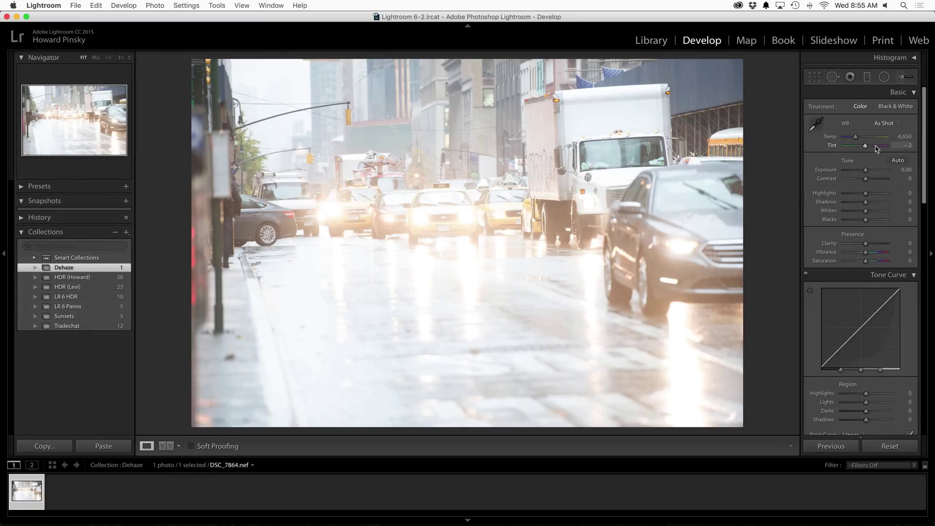
{"action": "scroll", "coordinate": [924, 140], "scroll_direction": "down", "scroll_amount": 10}
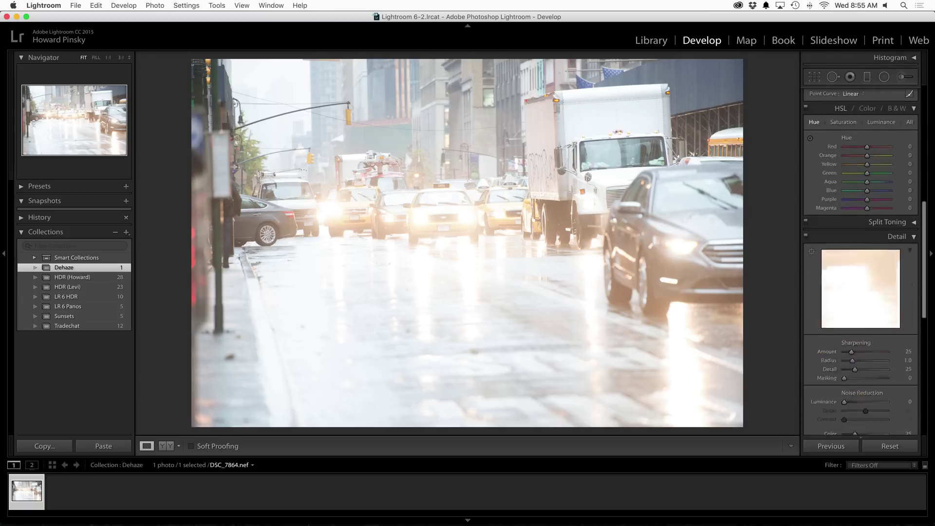
{"action": "left_click", "coordinate": [857, 289]}
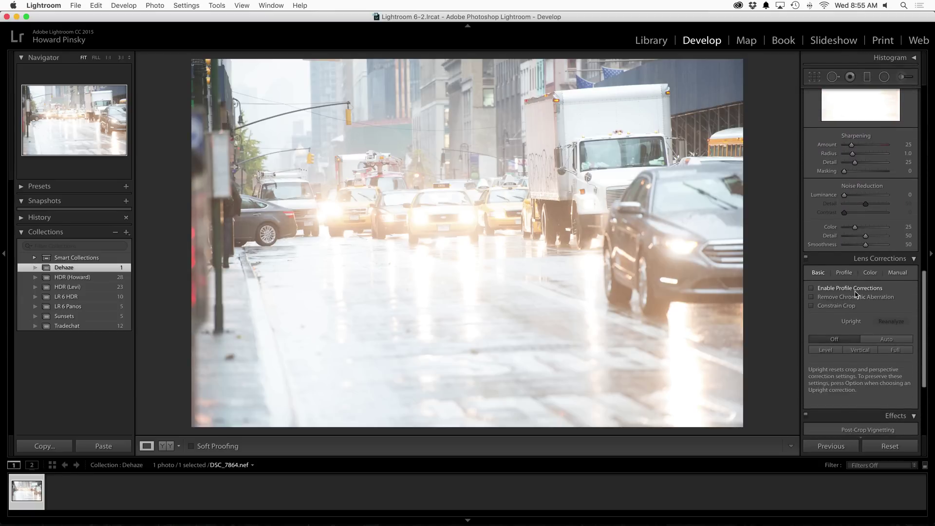
{"action": "left_click", "coordinate": [885, 339]}
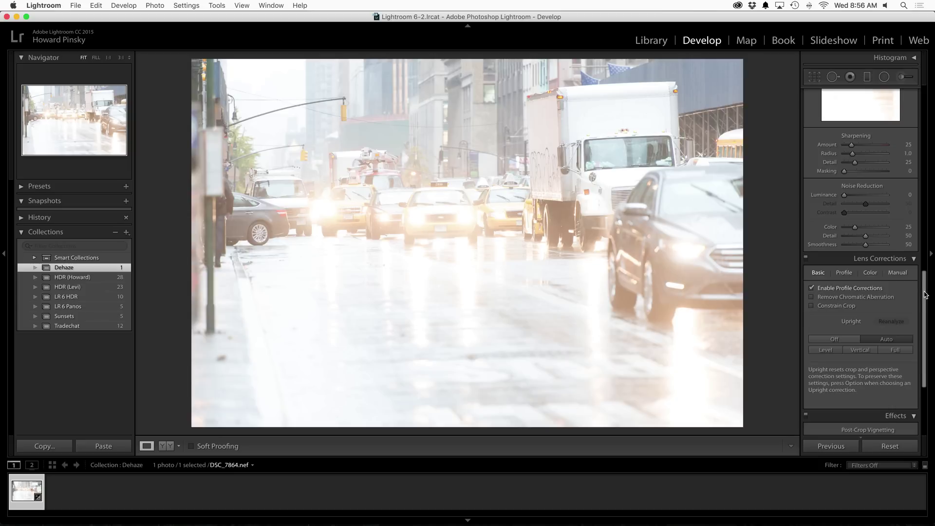
Step: Expand the Effects panel and scroll down to bring the Dehaze slider into view
{"action": "left_click", "coordinate": [914, 415]}
{"action": "left_click", "coordinate": [913, 278]}
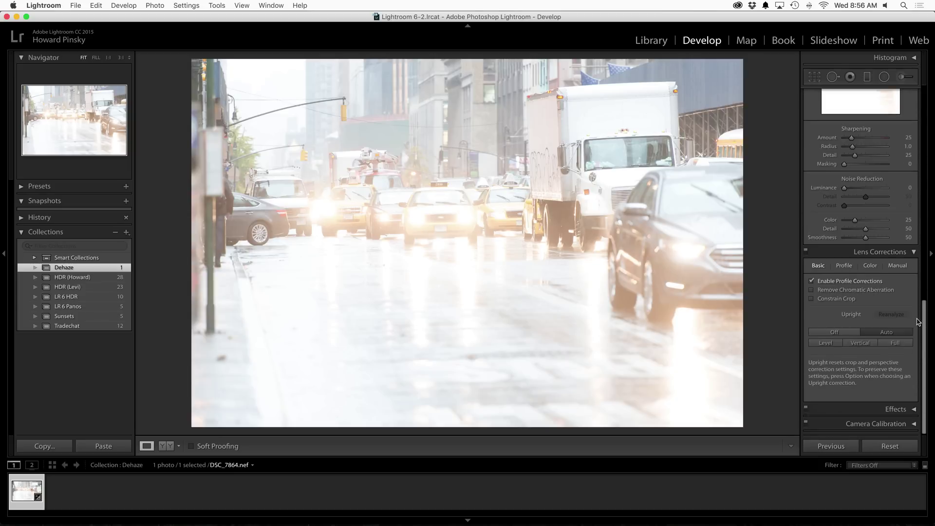
{"action": "left_click", "coordinate": [915, 410]}
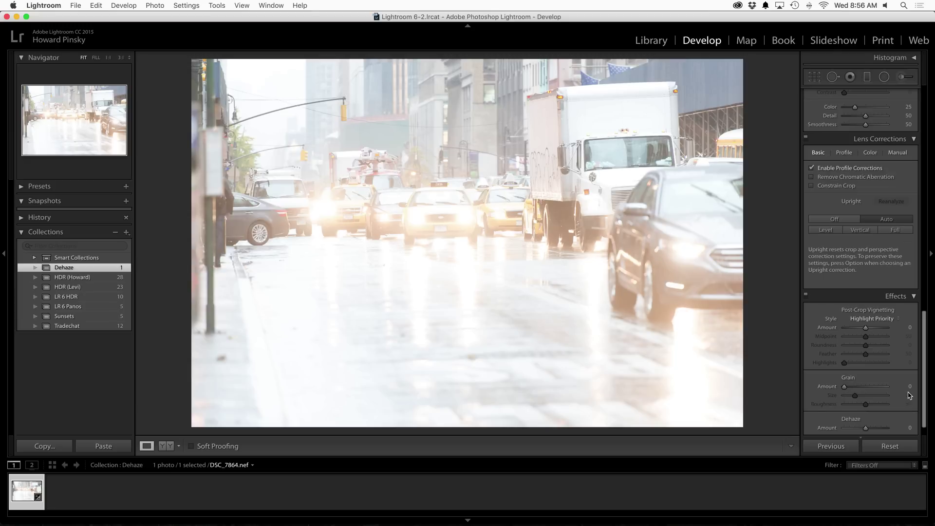
{"action": "scroll", "coordinate": [891, 378], "scroll_direction": "down", "scroll_amount": 1}
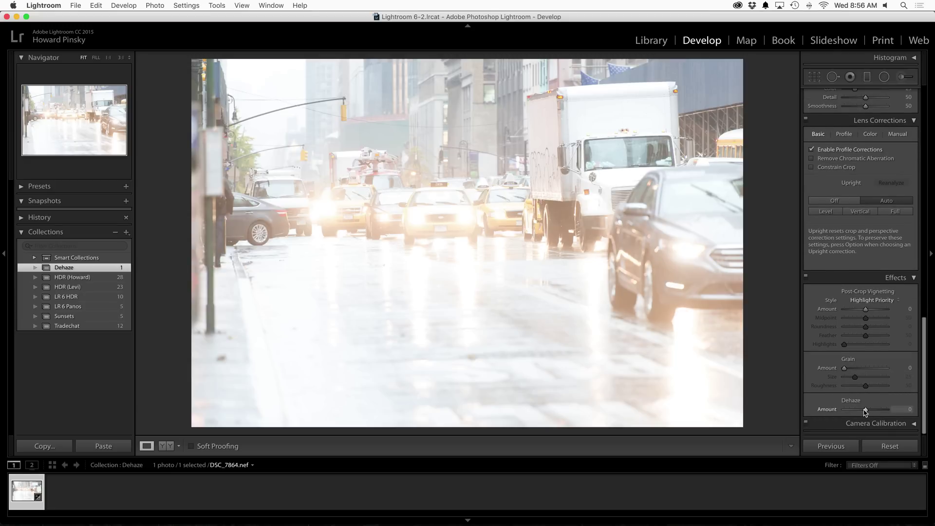
Step: Set Dehaze +100, Exposure -0.75, Contrast +18, Highlights -17, Shadows +18, Clarity +26; compare with original
{"action": "left_click_drag", "start_coordinate": [867, 413], "coordinate": [911, 411]}
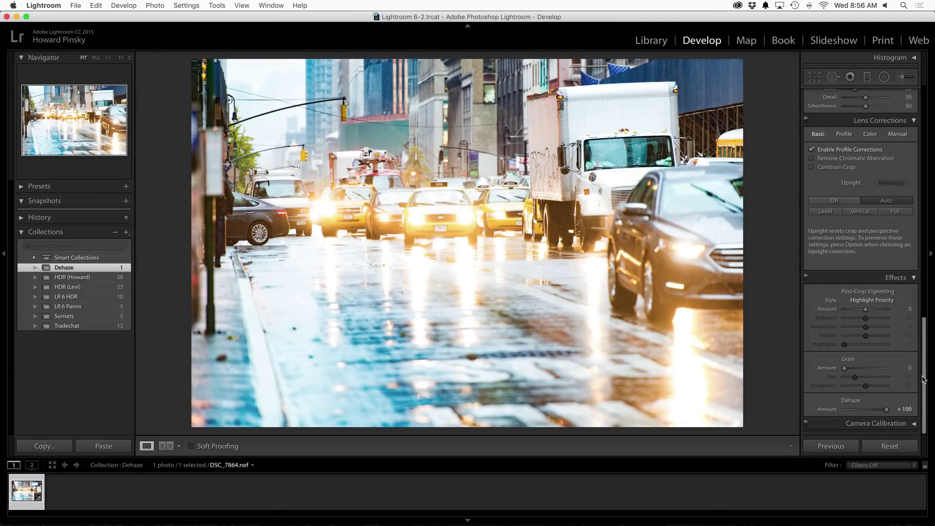
{"action": "left_click_drag", "start_coordinate": [924, 377], "coordinate": [930, 95]}
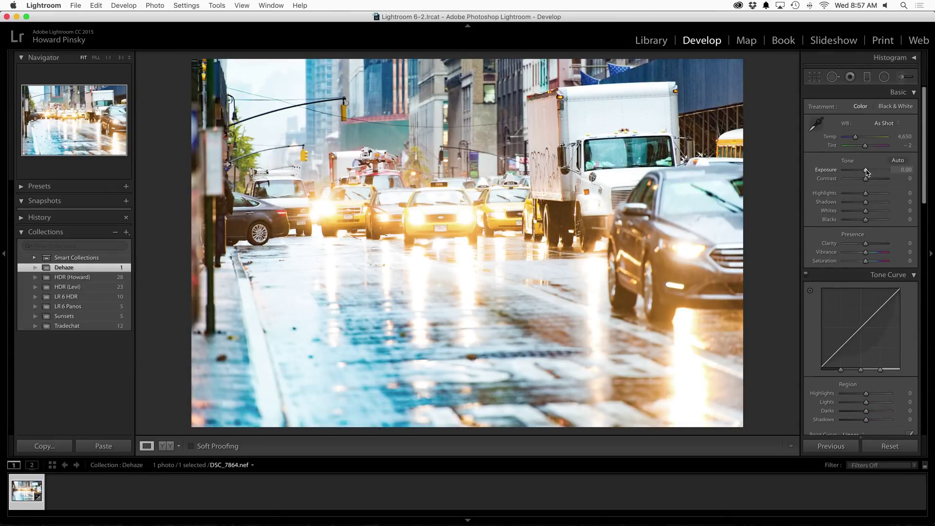
{"action": "key", "text": "super+shift+z"}
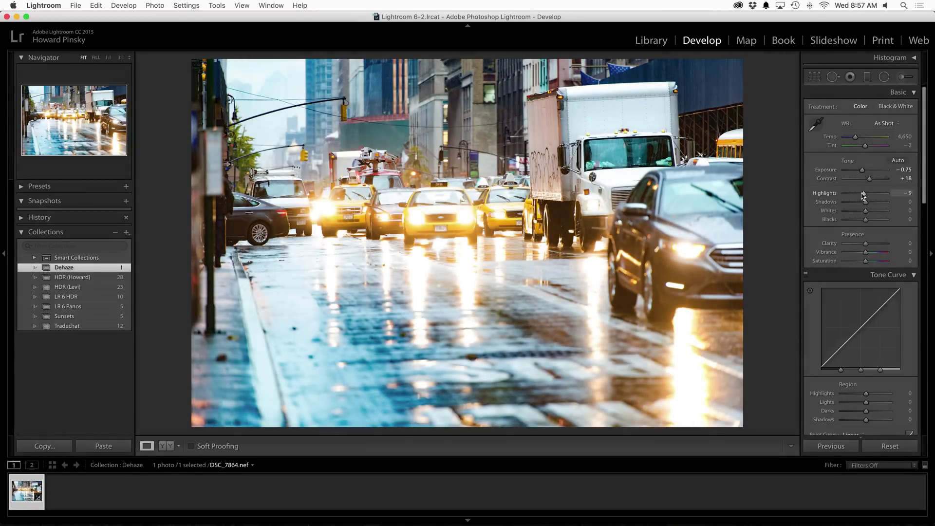
{"action": "left_click_drag", "start_coordinate": [865, 243], "coordinate": [871, 244]}
{"action": "key", "text": "backslash"}
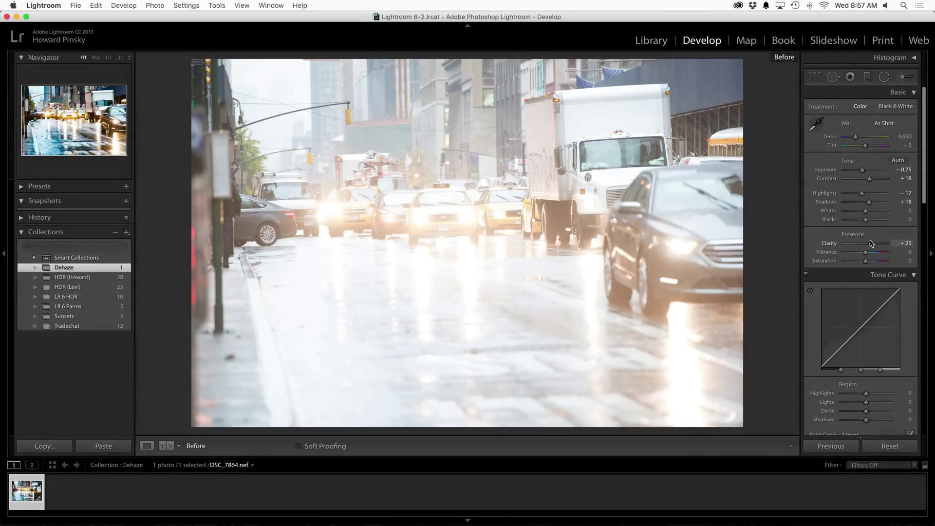
{"action": "key", "text": "backslash"}
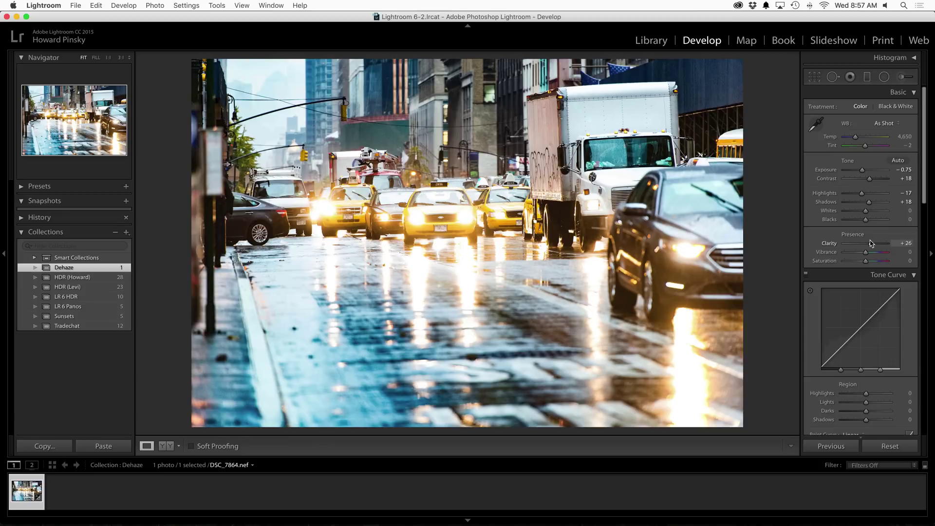